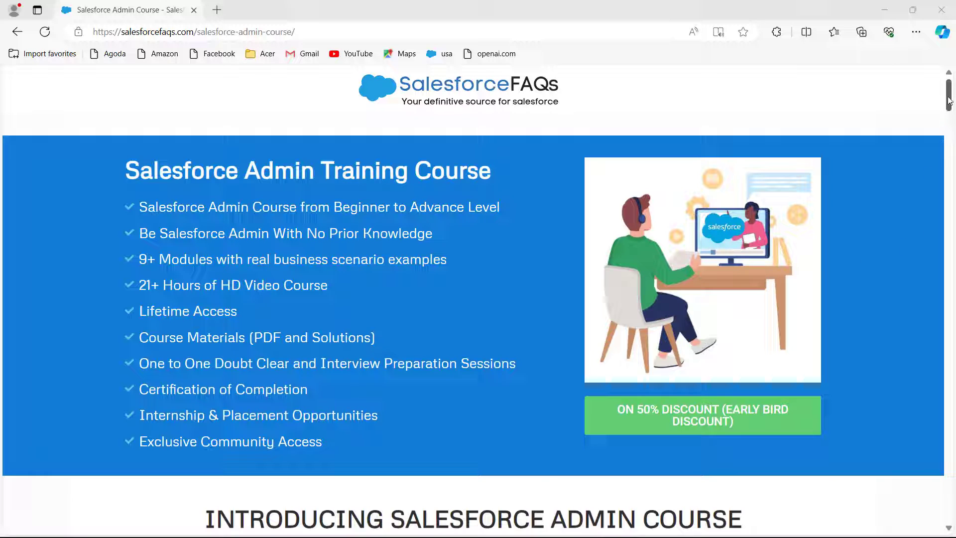
Step: Look through the Salesforce Admin Training Course page, covering its introduction, instructors, success stories, module list and pricing
left_click_drag(949, 106, 946, 443)
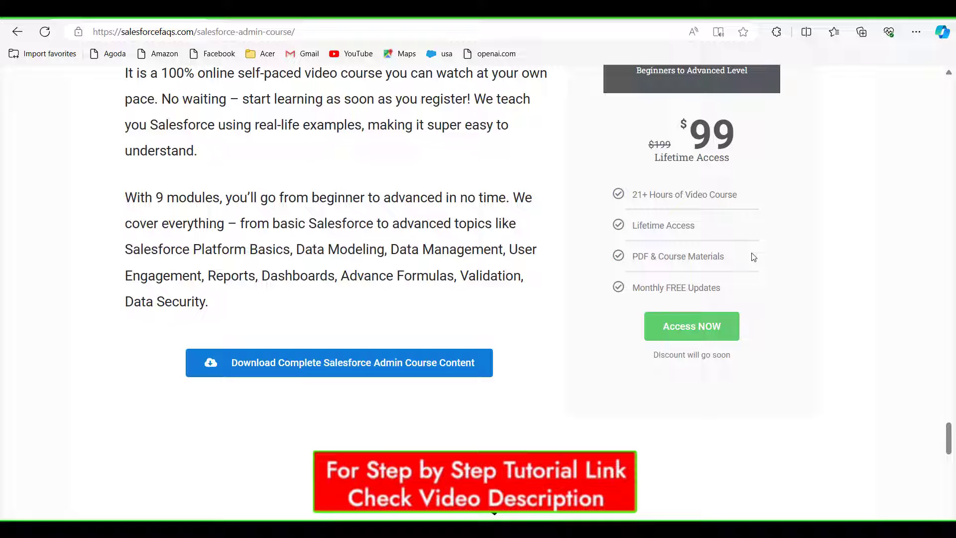
left_click_drag(948, 439, 954, 198)
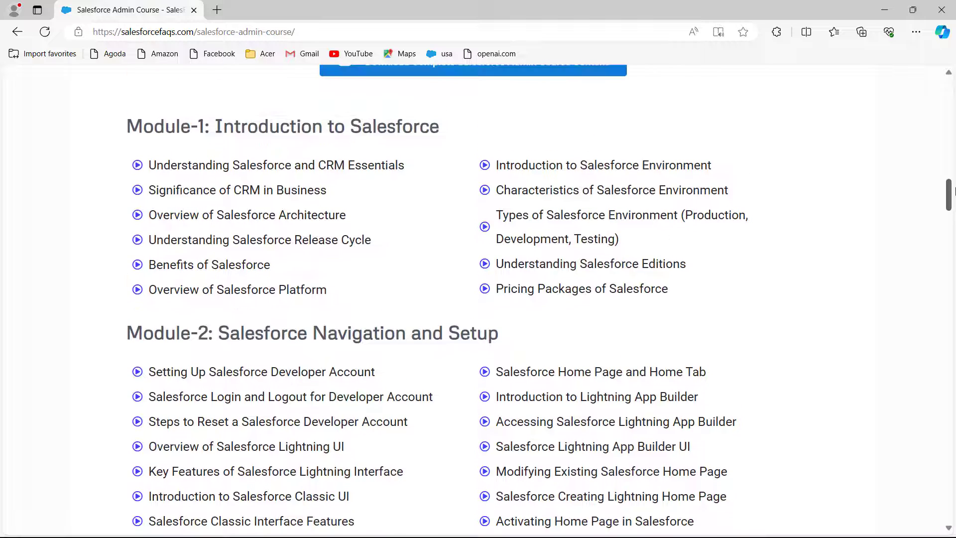
left_click_drag(953, 161, 954, 128)
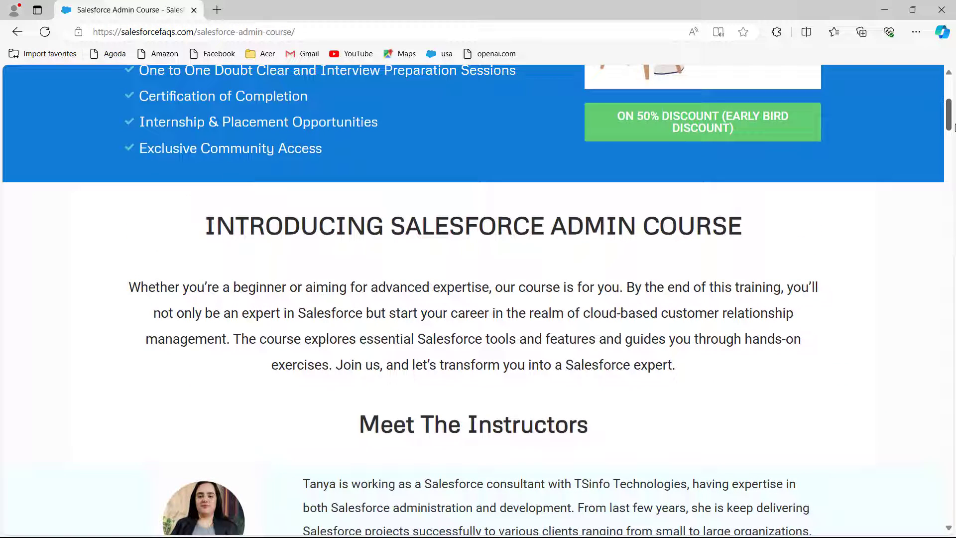
left_click_drag(954, 128, 954, 105)
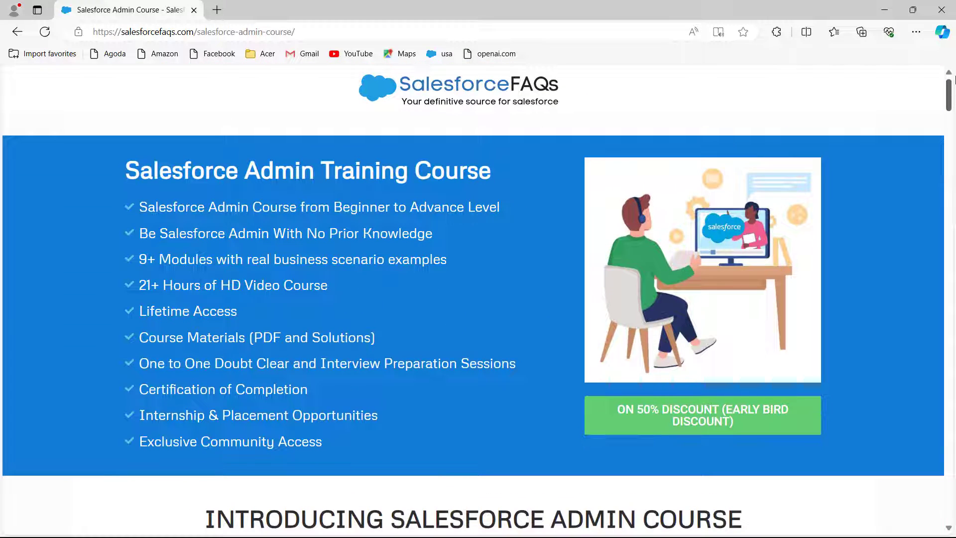
scroll(955, 69, "down", 20)
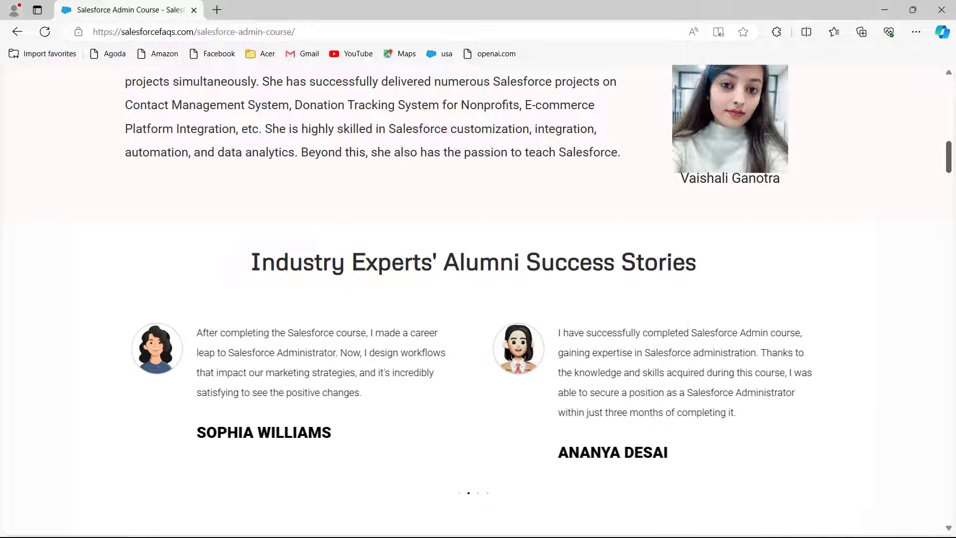
scroll(955, 178, "down", 2)
left_click_drag(955, 178, 954, 255)
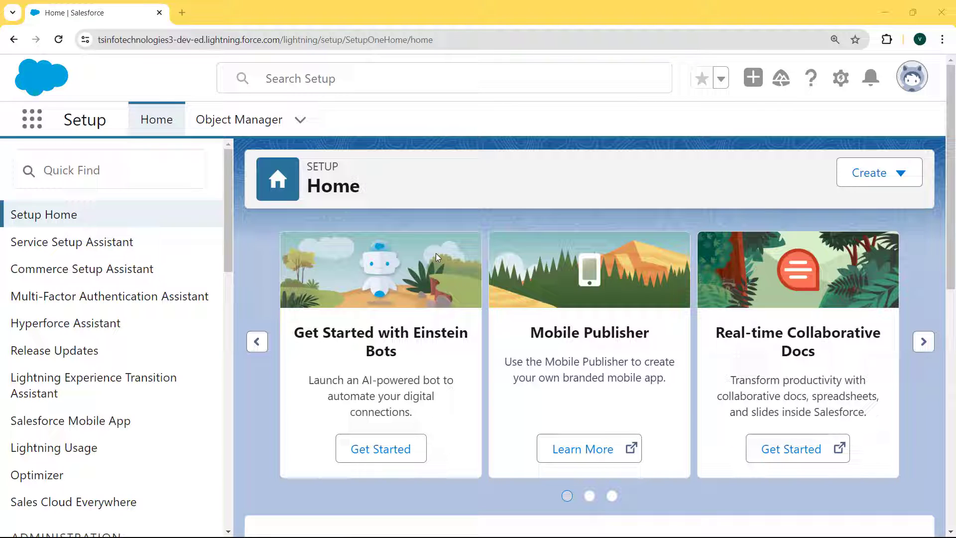
Step: Switch to the Salesforce org, open Setup in a new tab and find the Big Objects page by searching "Big Object"
left_click(841, 80)
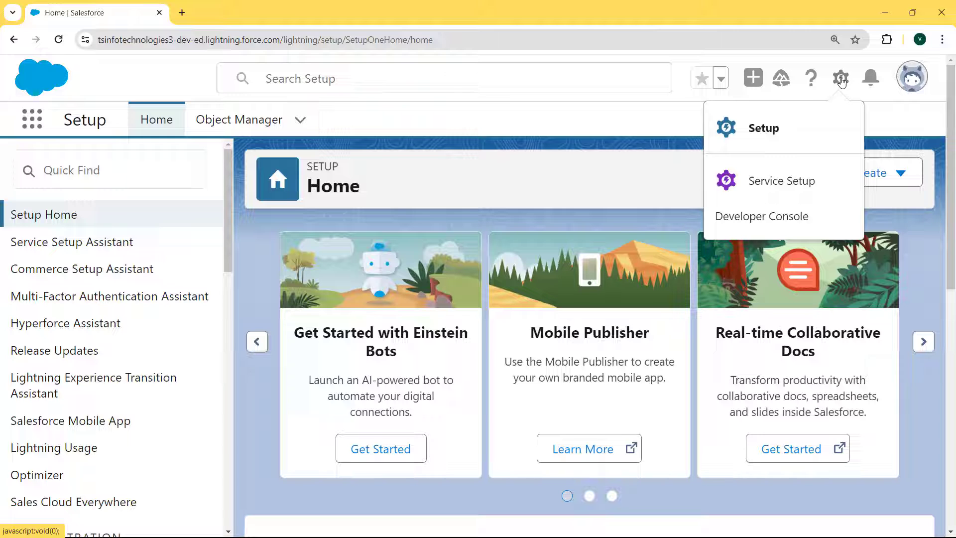
left_click(762, 128)
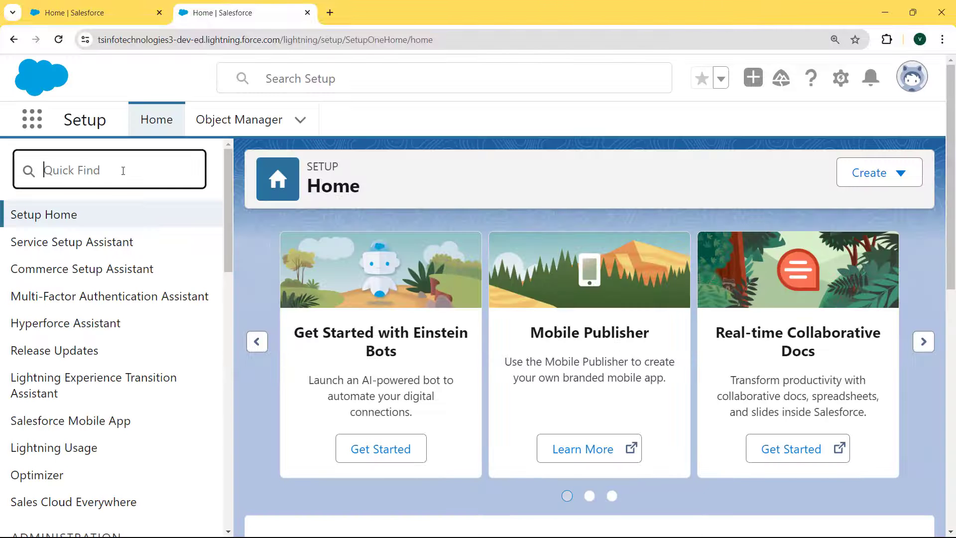
type("Big Object")
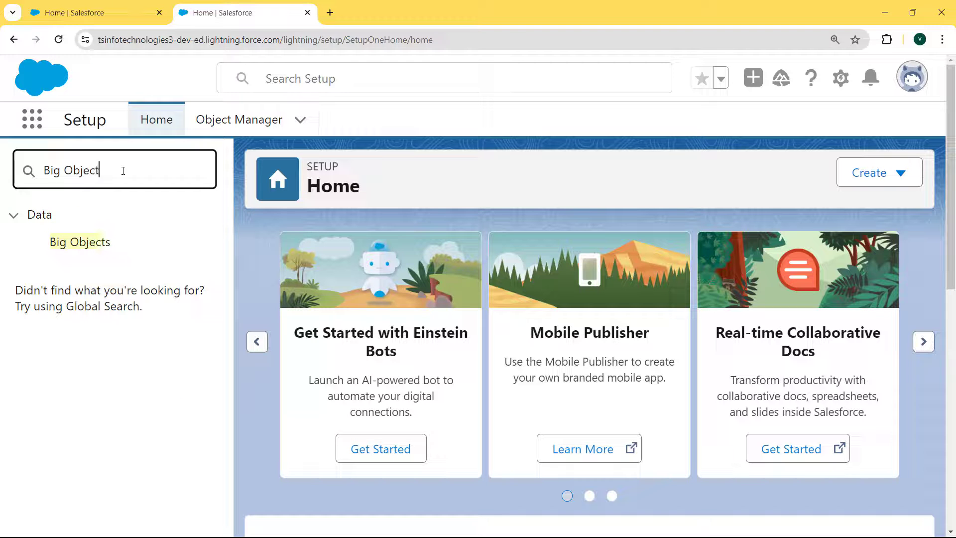
left_click(89, 243)
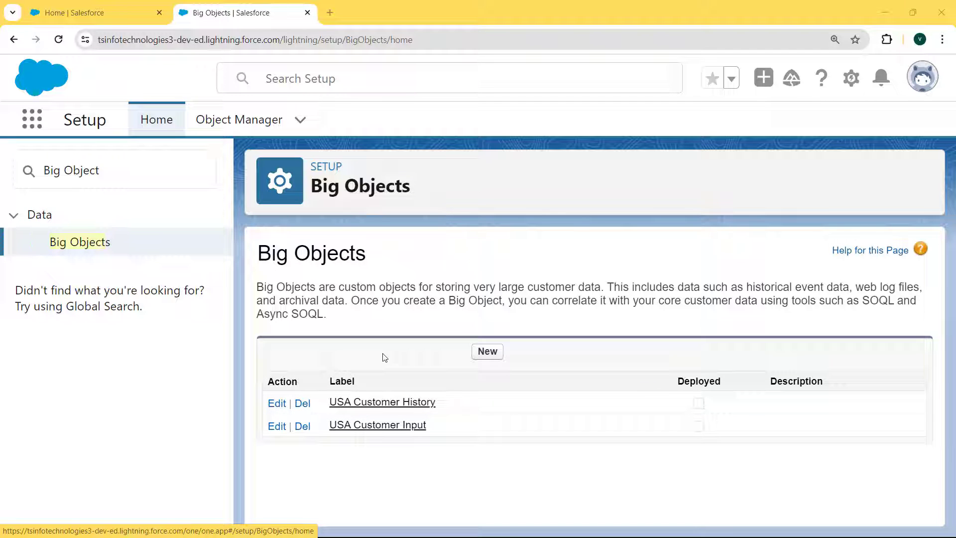
Step: Start a new big object with the label "Customer History" and the plural label "Customer Histories"
left_click(488, 352)
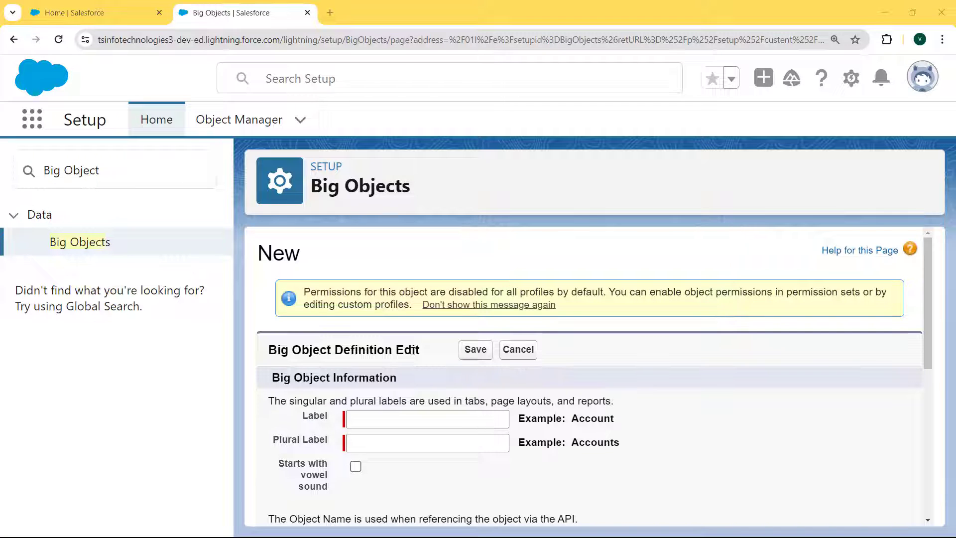
left_click(363, 422)
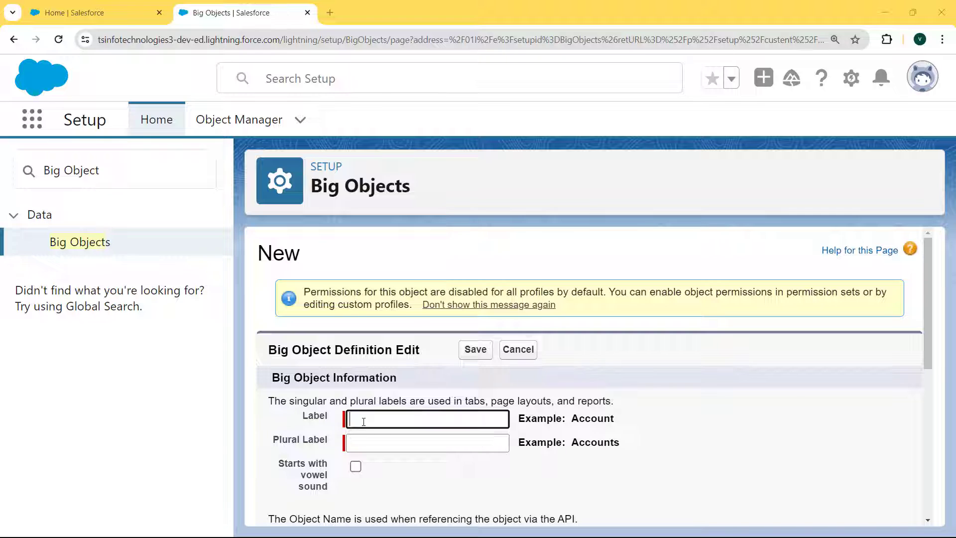
type("Cu")
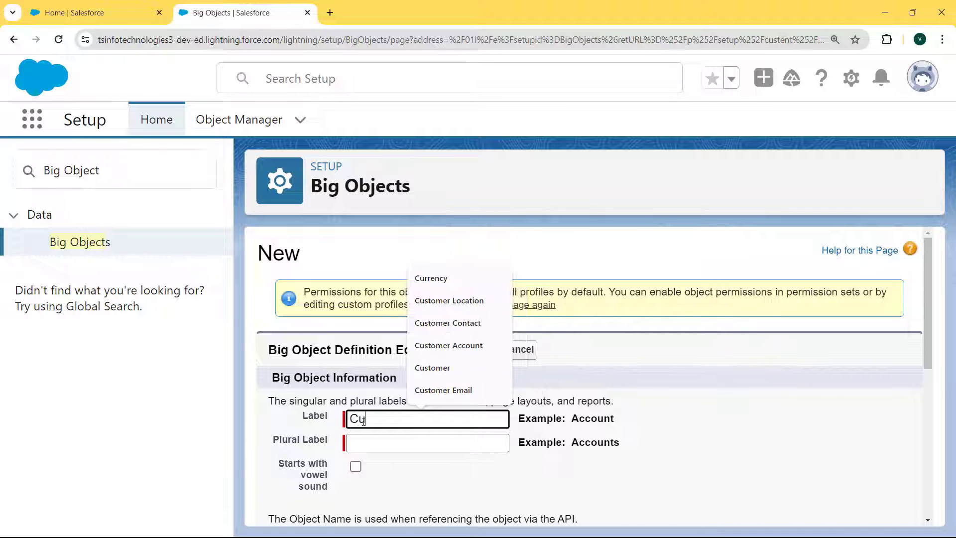
type("stomer History")
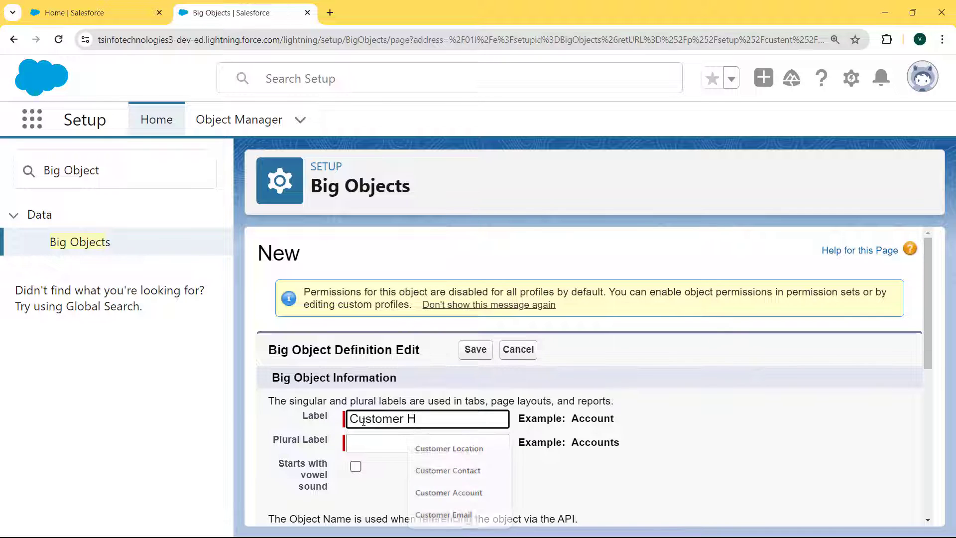
left_click(372, 445)
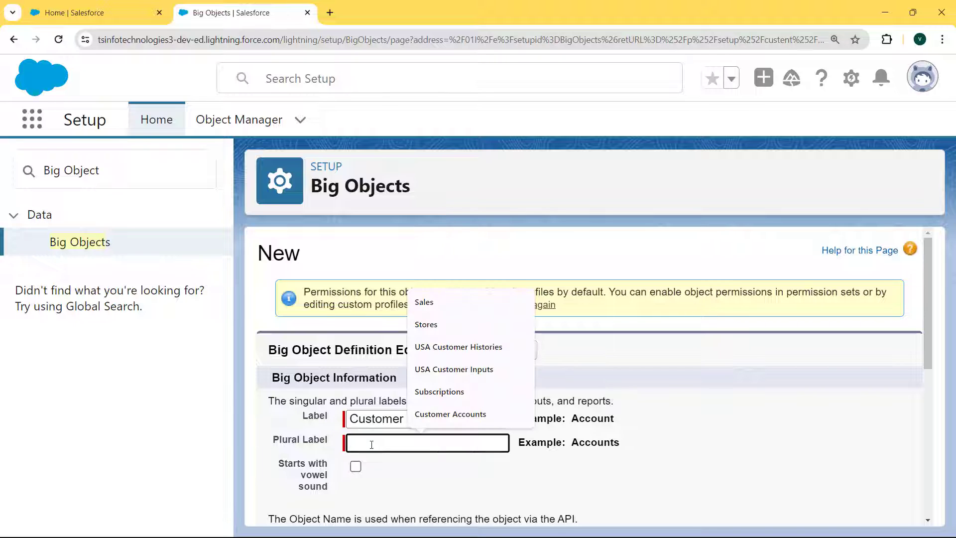
type("Custo")
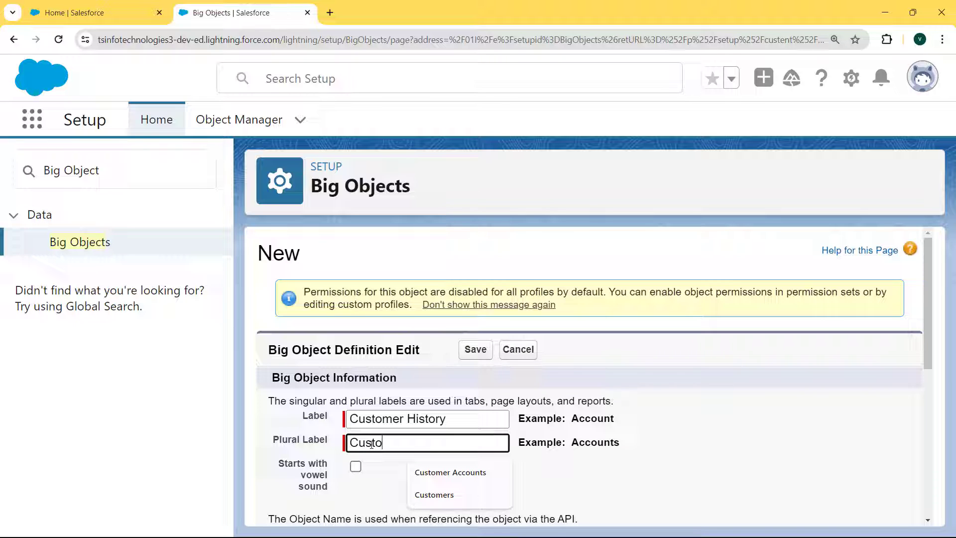
type("mer Hist")
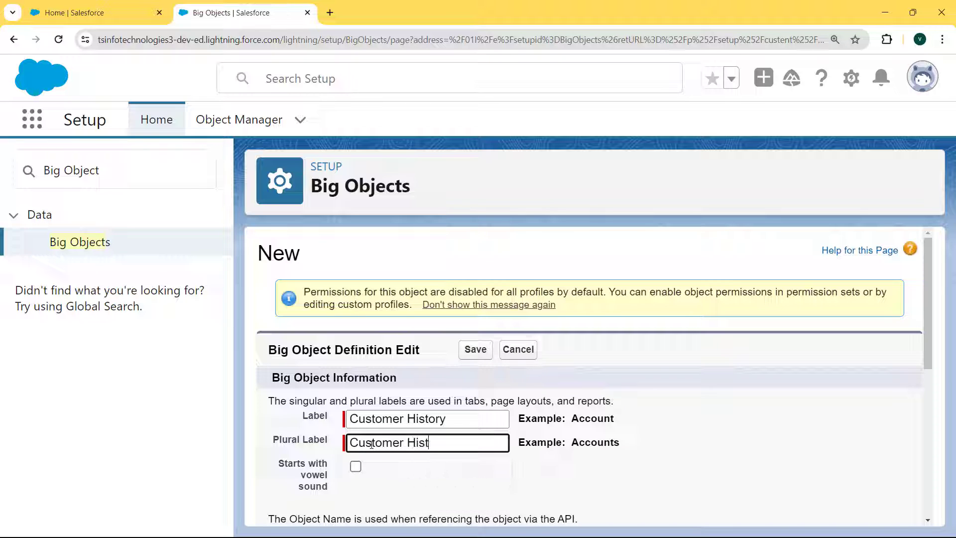
type("ories")
Step: Check the object name, help setting and deployment status of the new big object, and save its definition
left_click_drag(928, 334, 927, 417)
left_click(494, 360)
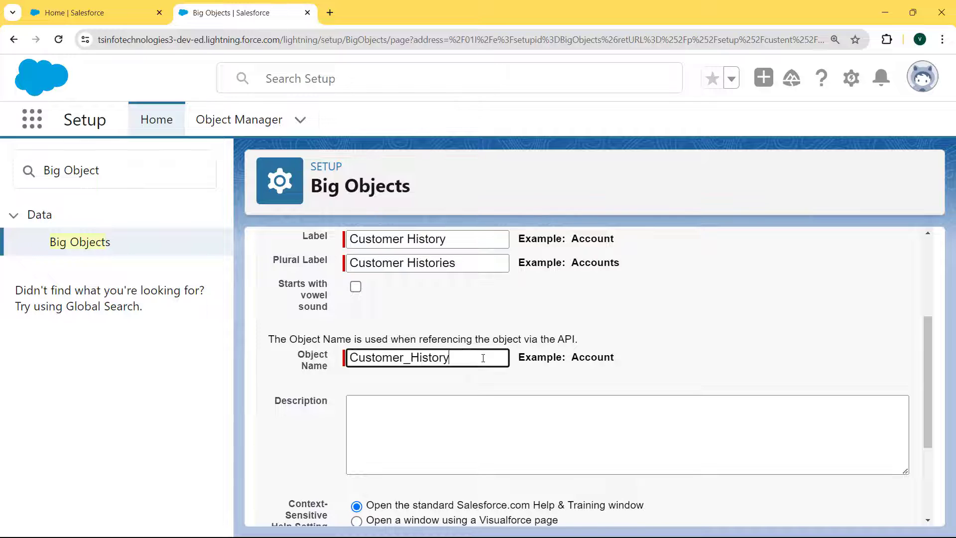
left_click_drag(925, 379, 921, 422)
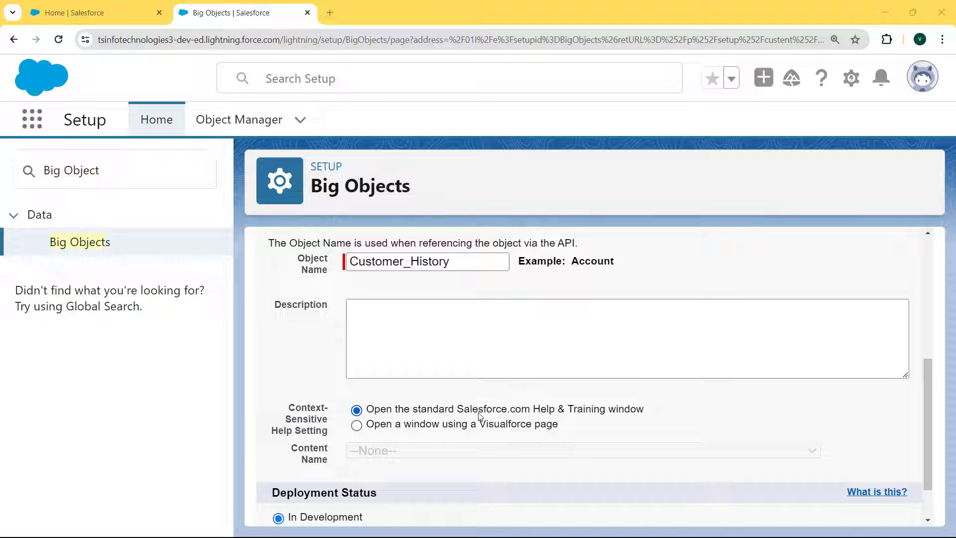
scroll(448, 439, "down", 2)
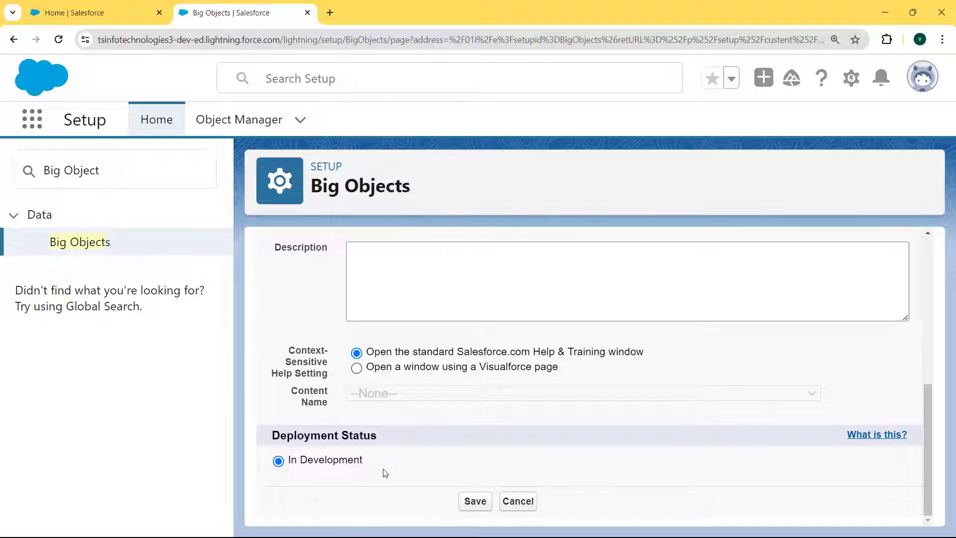
left_click(472, 503)
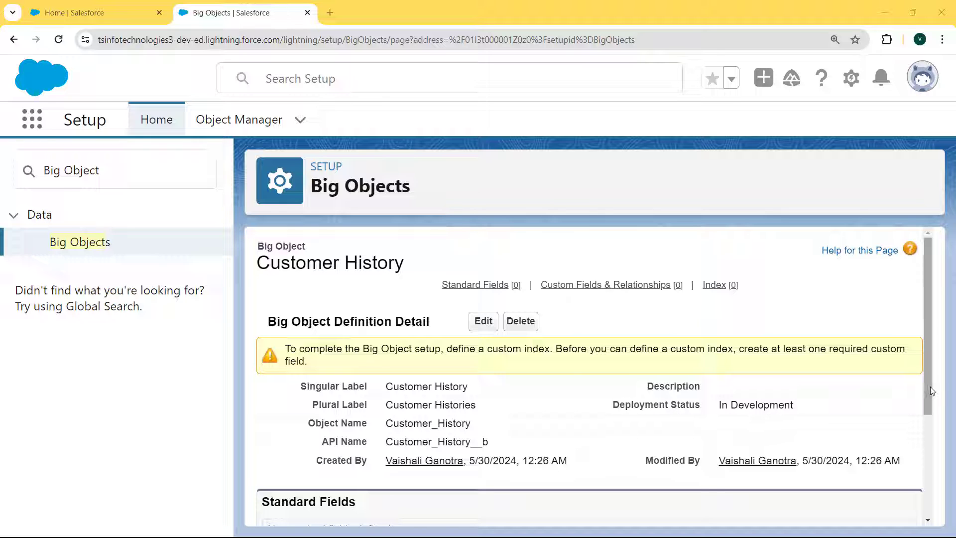
Step: Start a new custom field on the Customer History big object and choose Text Area (Long) as its data type
left_click_drag(927, 388, 926, 462)
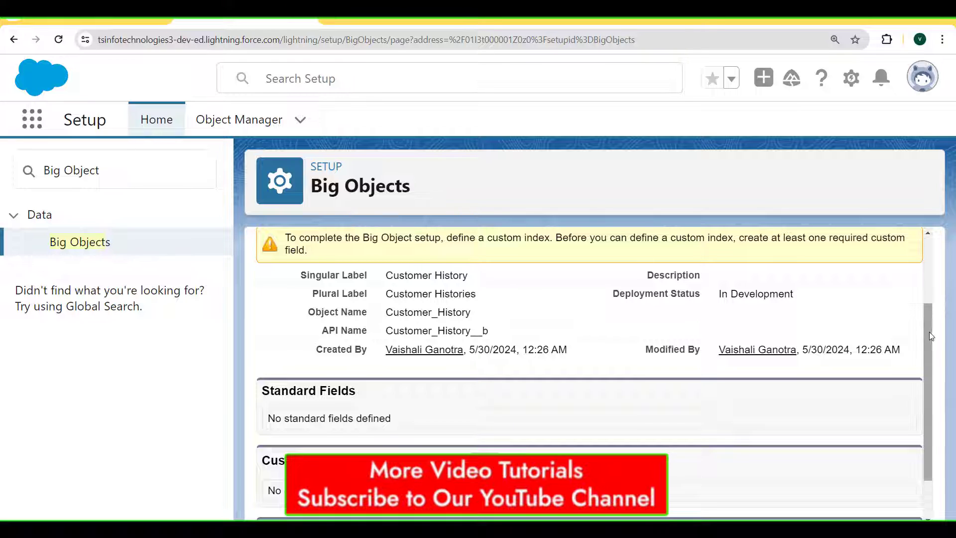
mouse_move(929, 332)
left_mouse_down()
mouse_move(934, 264)
mouse_move(929, 315)
left_mouse_up()
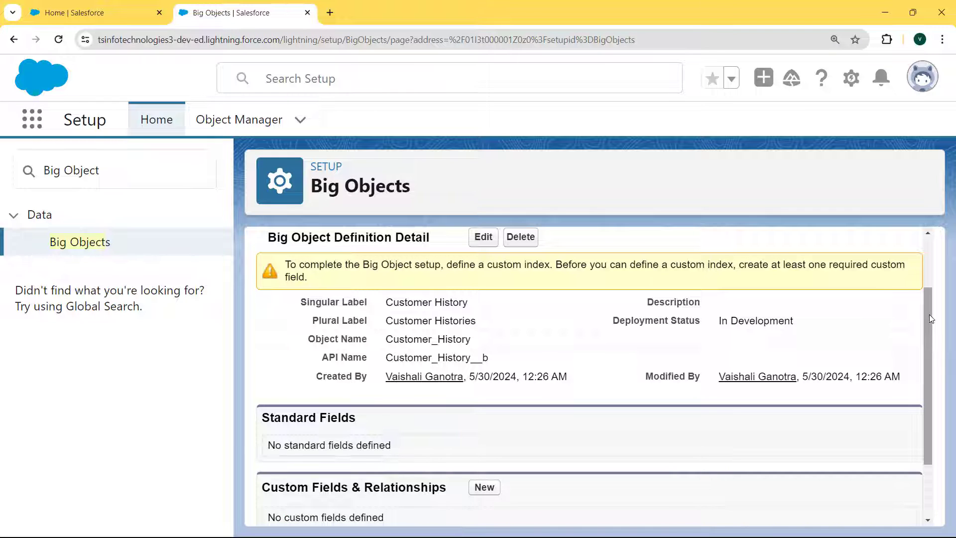
left_click_drag(929, 315, 920, 381)
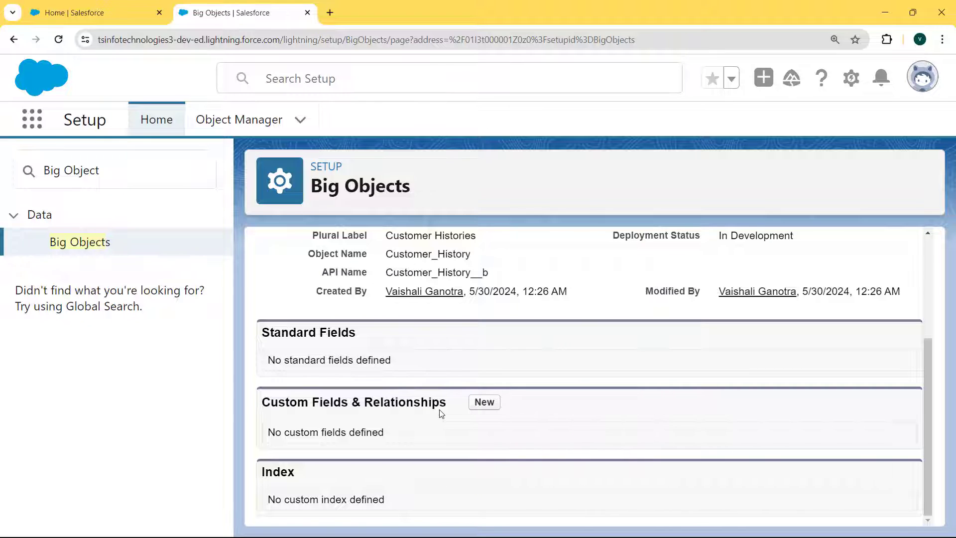
left_click(488, 407)
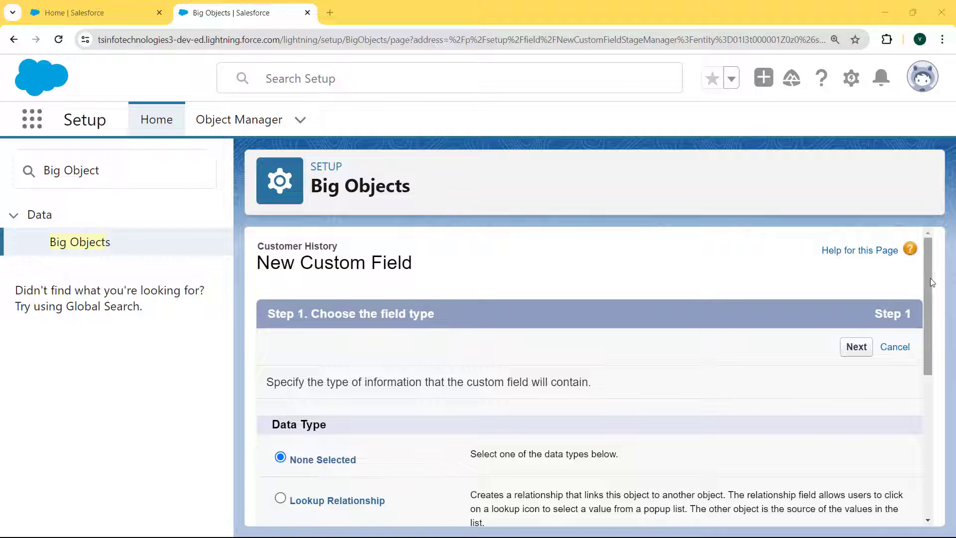
left_click_drag(929, 279, 943, 405)
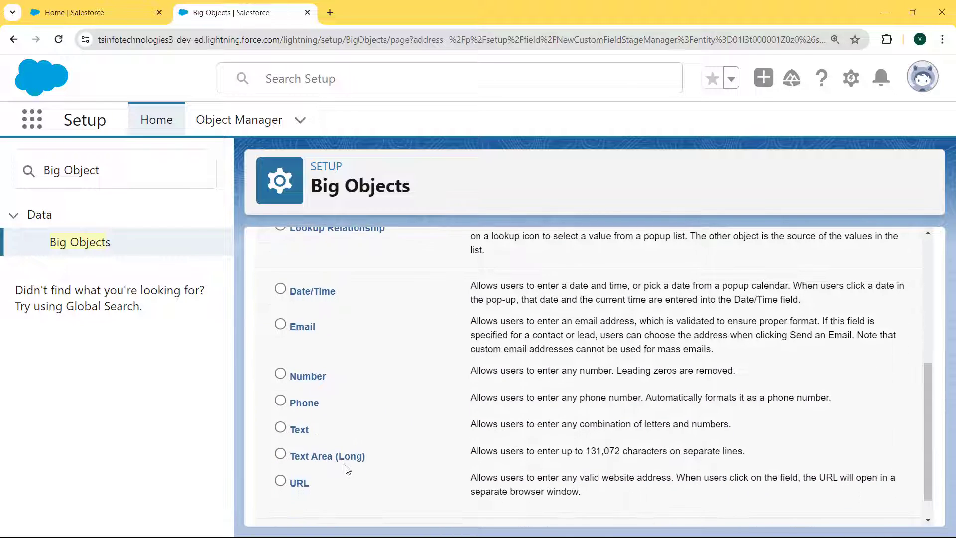
left_click(281, 455)
left_click_drag(929, 413, 927, 453)
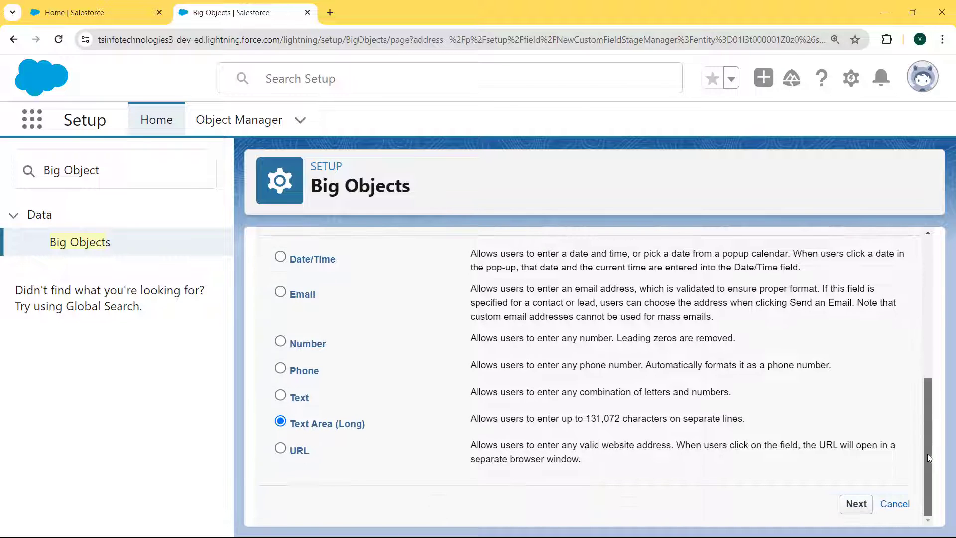
left_click(856, 502)
Step: Enter Feedback as the label of the new long text area field and check its length setting
left_click(371, 385)
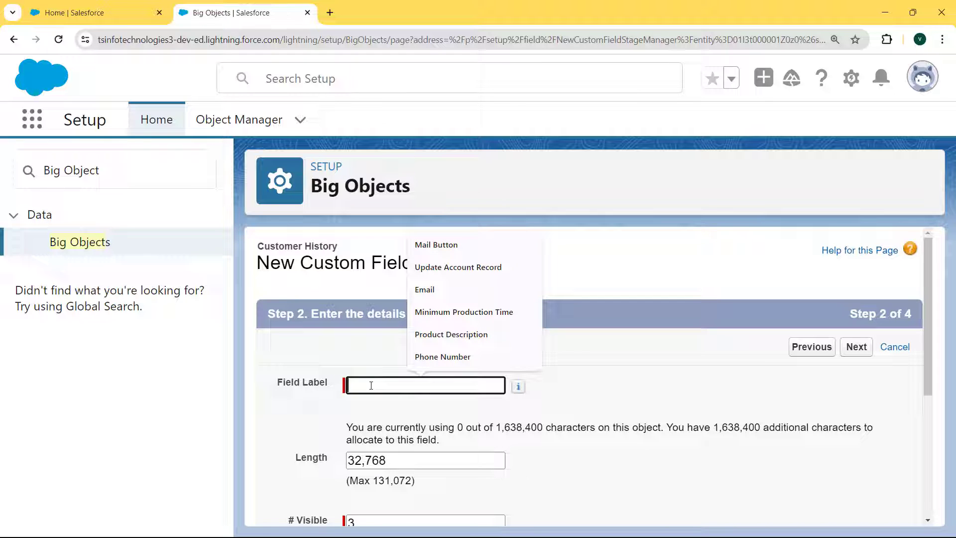
type("Fe")
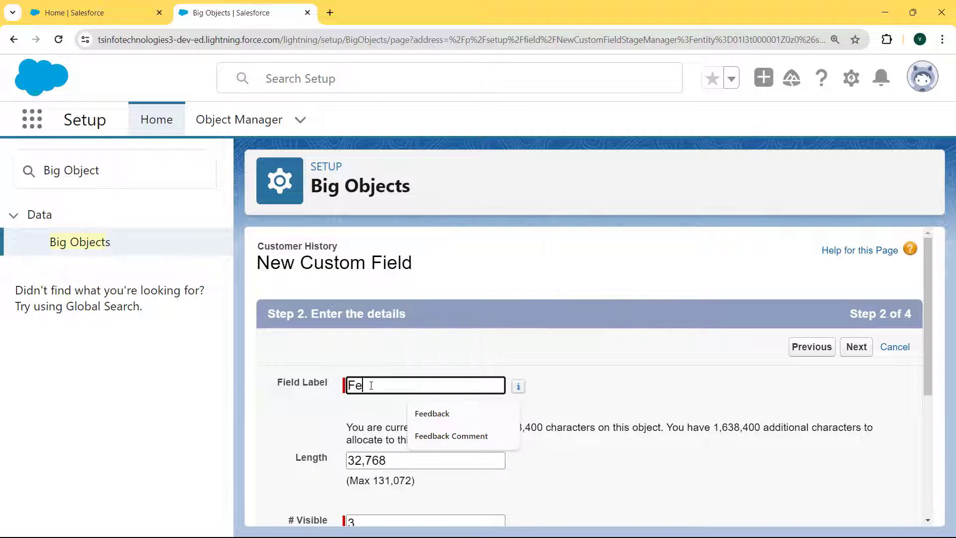
type("edback")
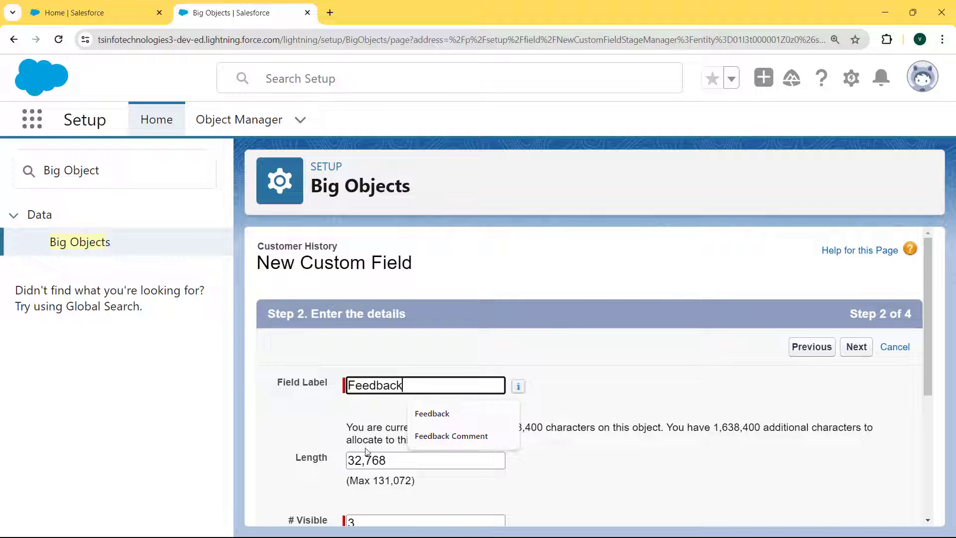
left_click(358, 456)
left_click(398, 464)
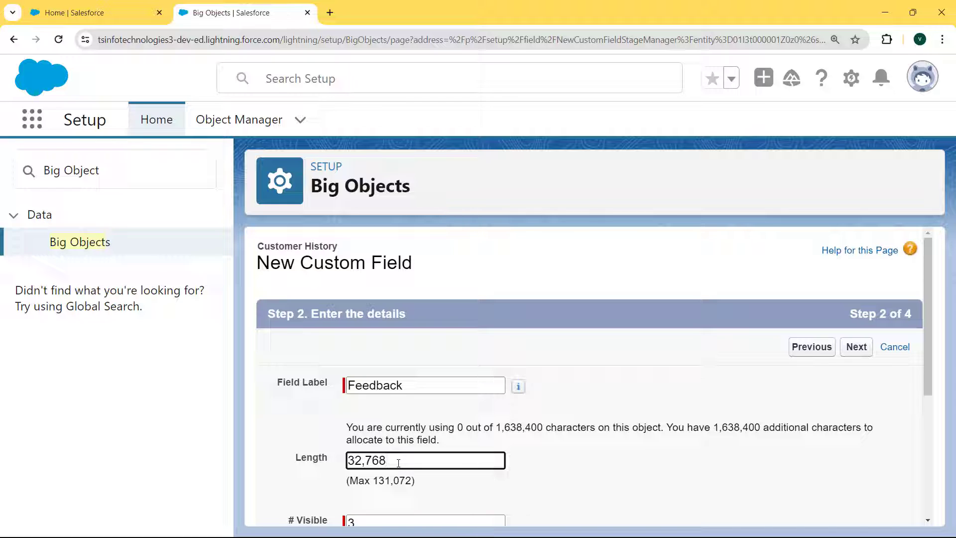
Step: Check the Feedback field's visible lines, field name and description, and continue to its field-level security
left_click_drag(928, 352, 925, 431)
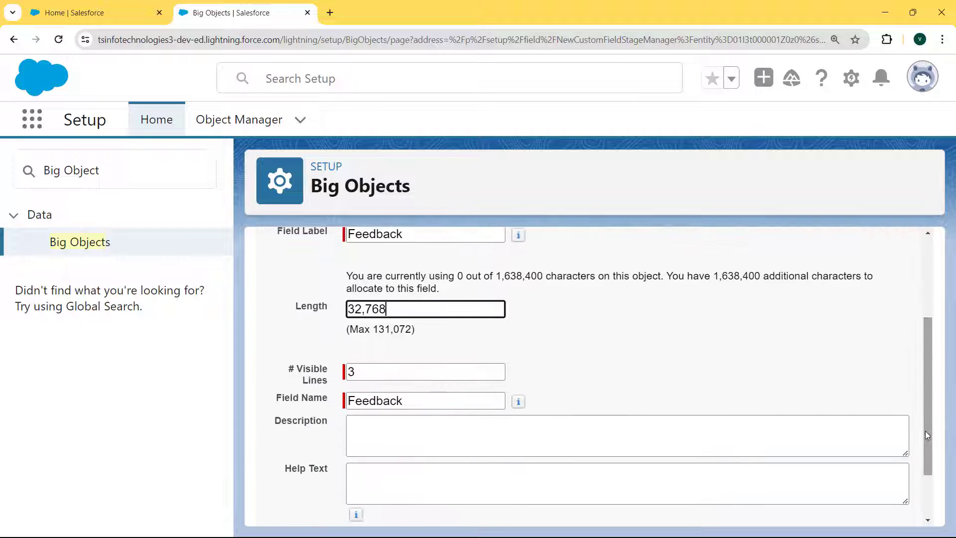
left_click(379, 373)
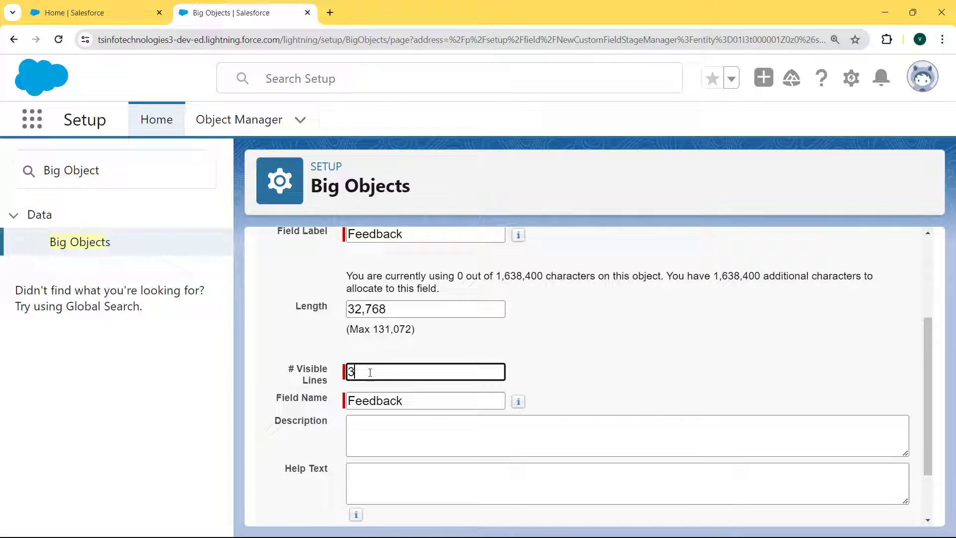
left_click_drag(370, 373, 347, 374)
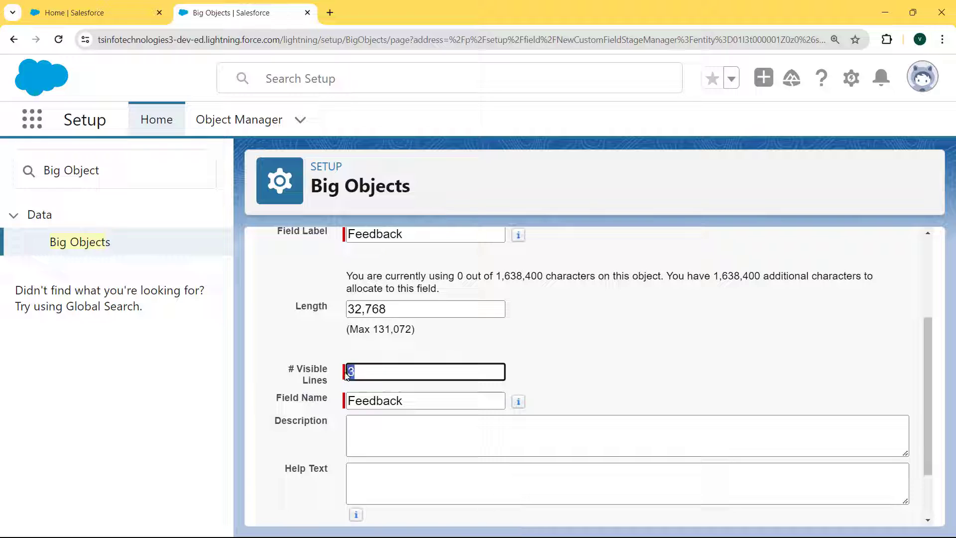
left_click(438, 403)
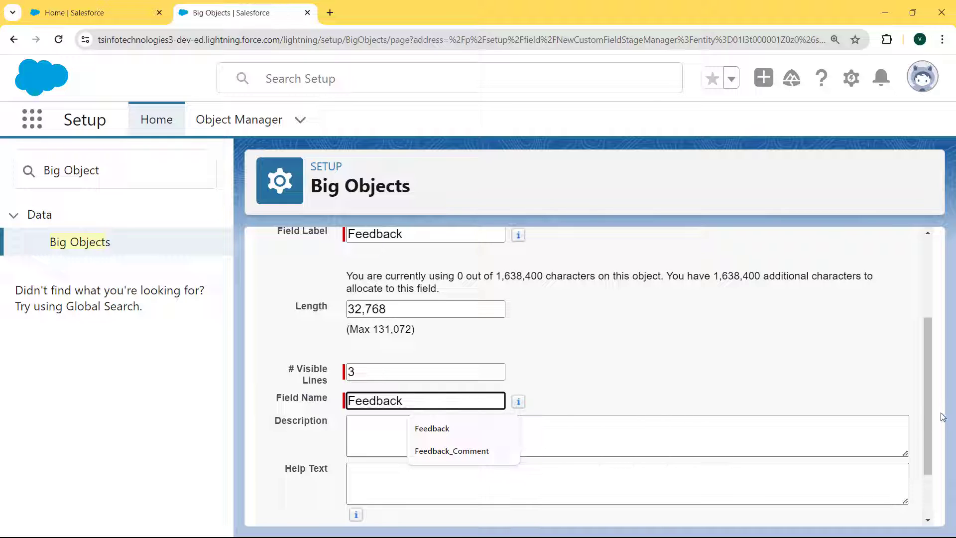
left_click_drag(928, 411, 921, 471)
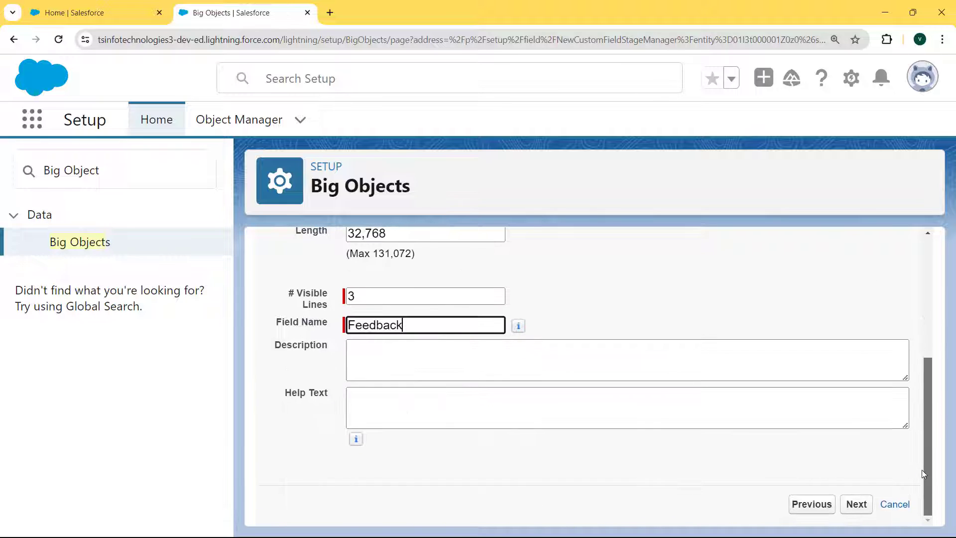
left_click(488, 358)
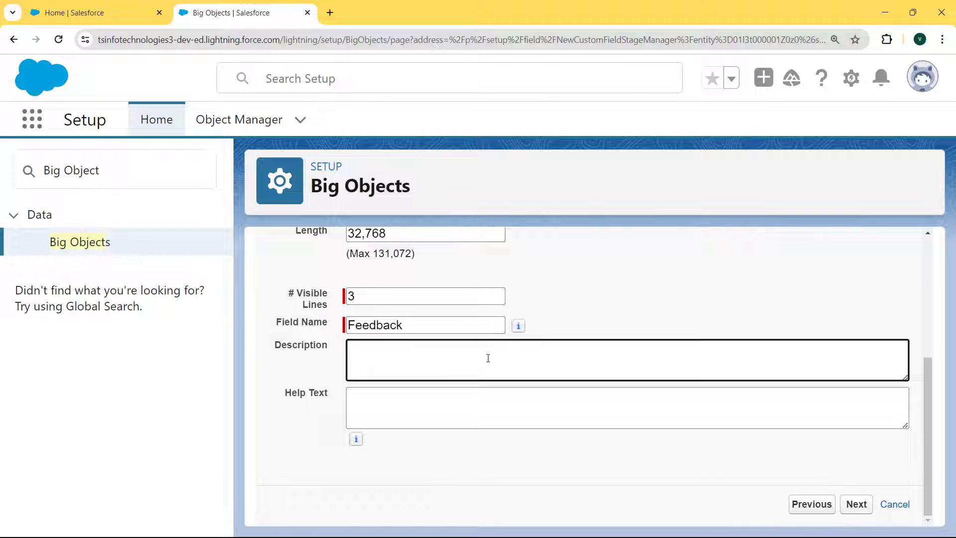
left_click(852, 504)
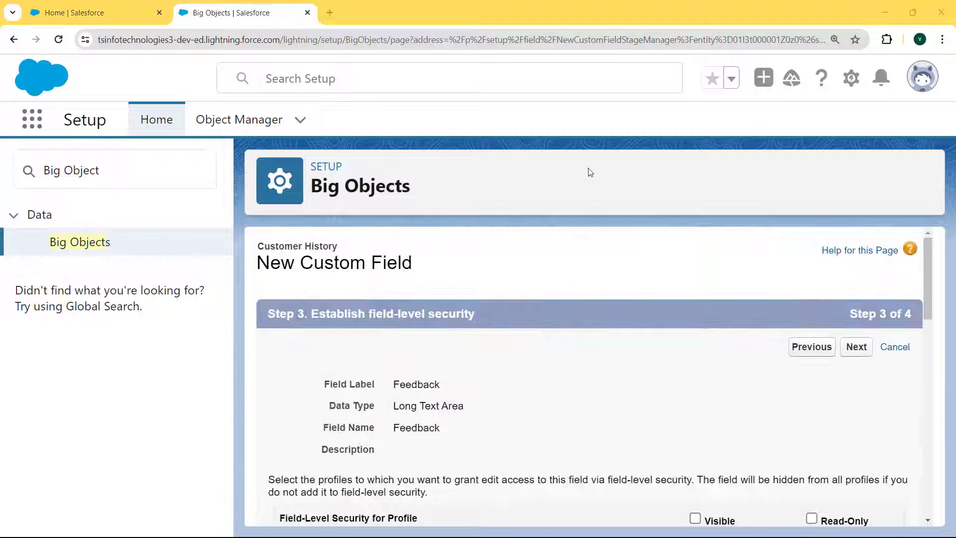
Step: Make the Feedback field visible to all profiles and save it on the Customer History big object
left_click_drag(927, 273, 927, 305)
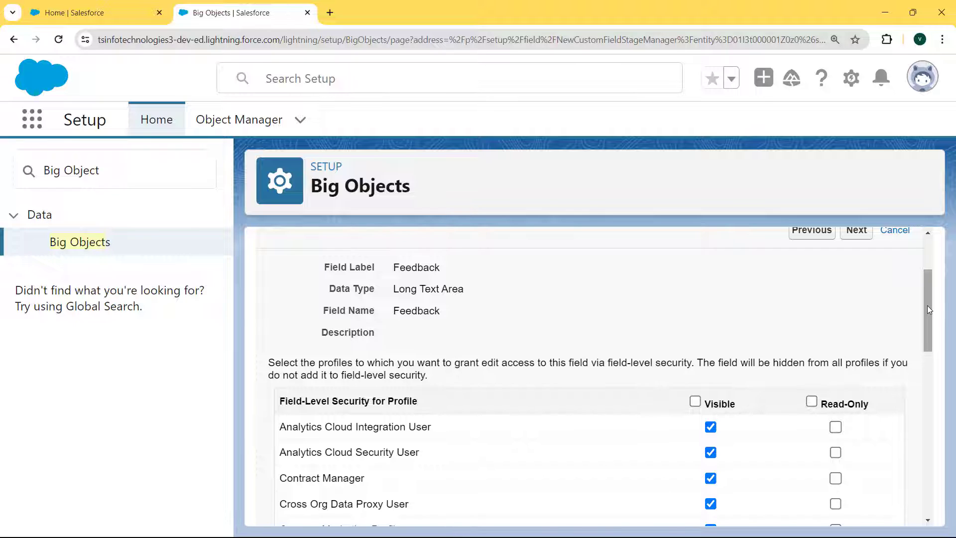
left_click(695, 401)
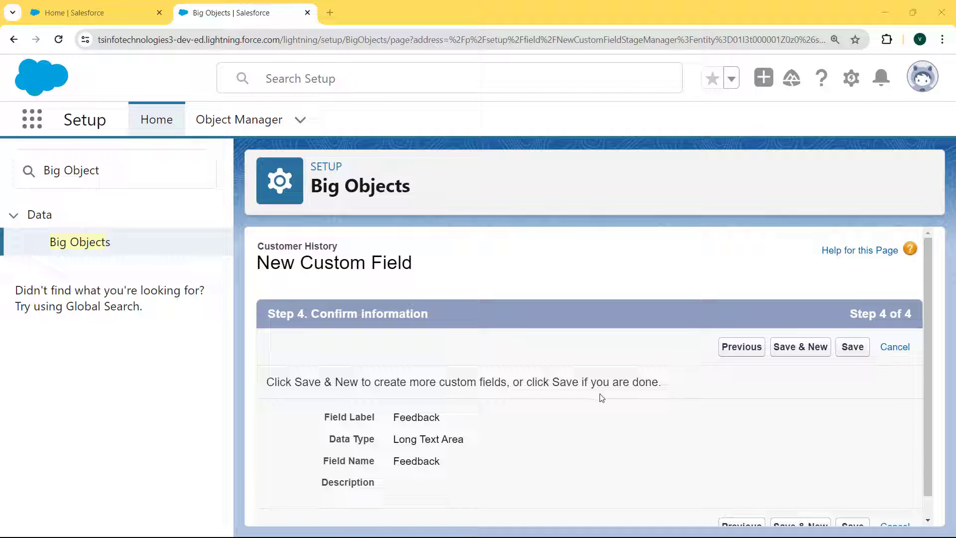
left_click(850, 349)
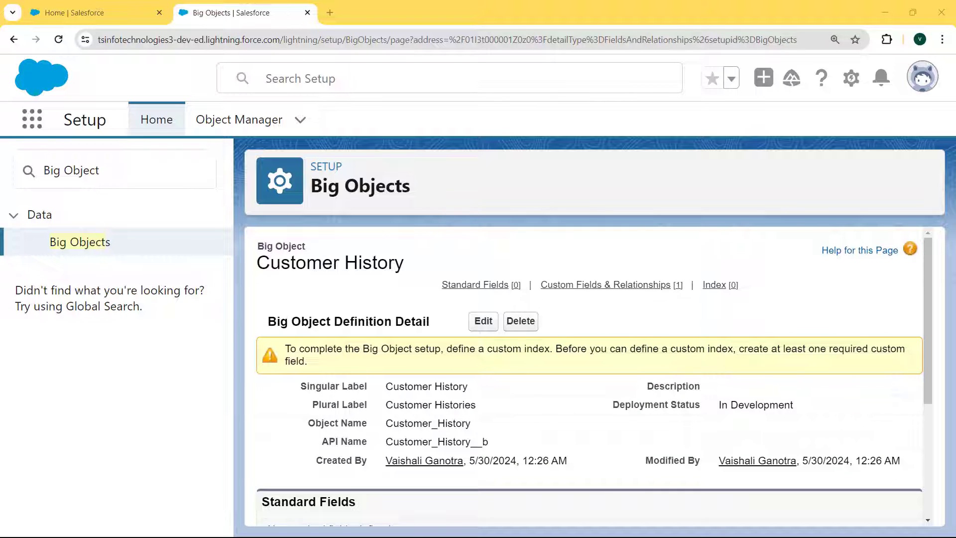
left_click_drag(928, 270, 931, 388)
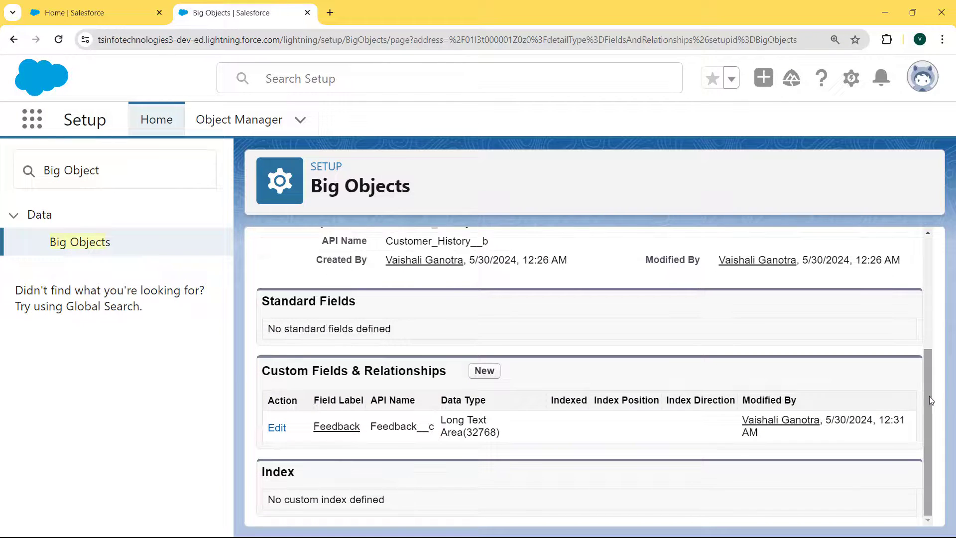